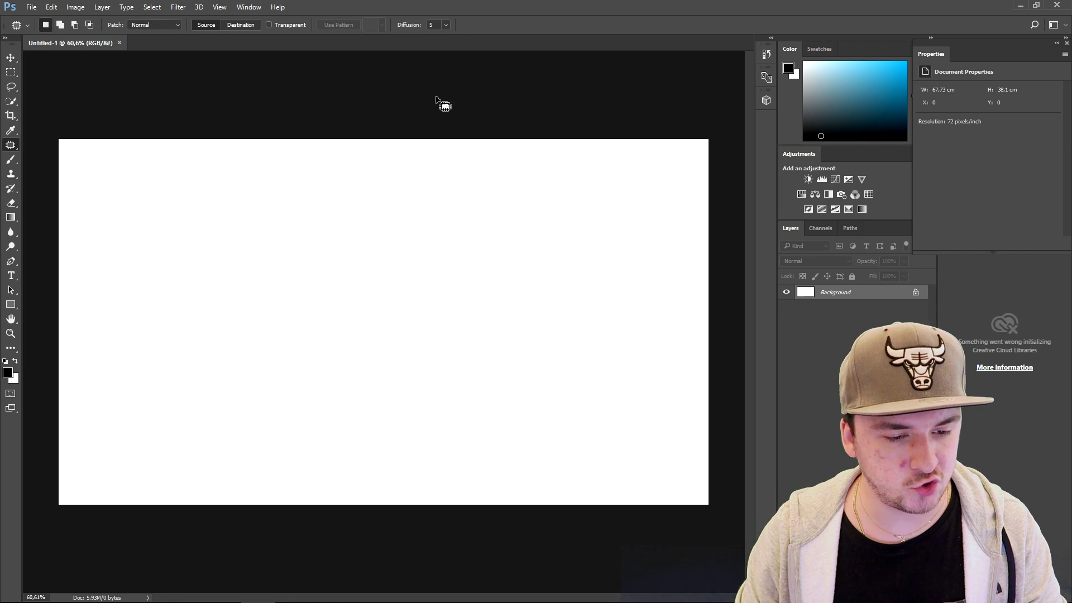
- Save the blank document in Photoshop format under the name photo.psd
click(34, 7)
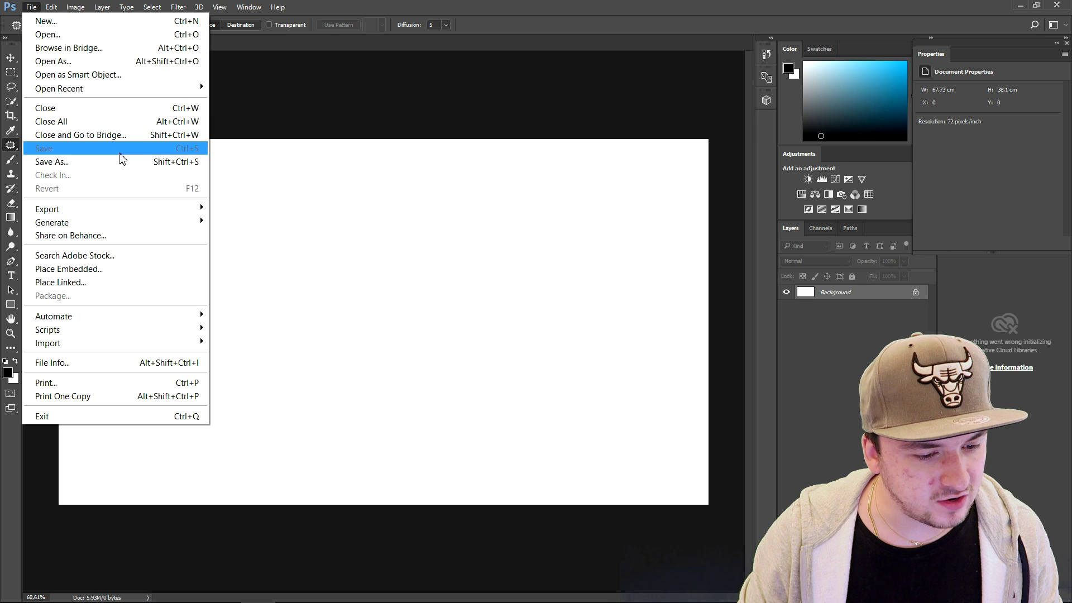
click(115, 162)
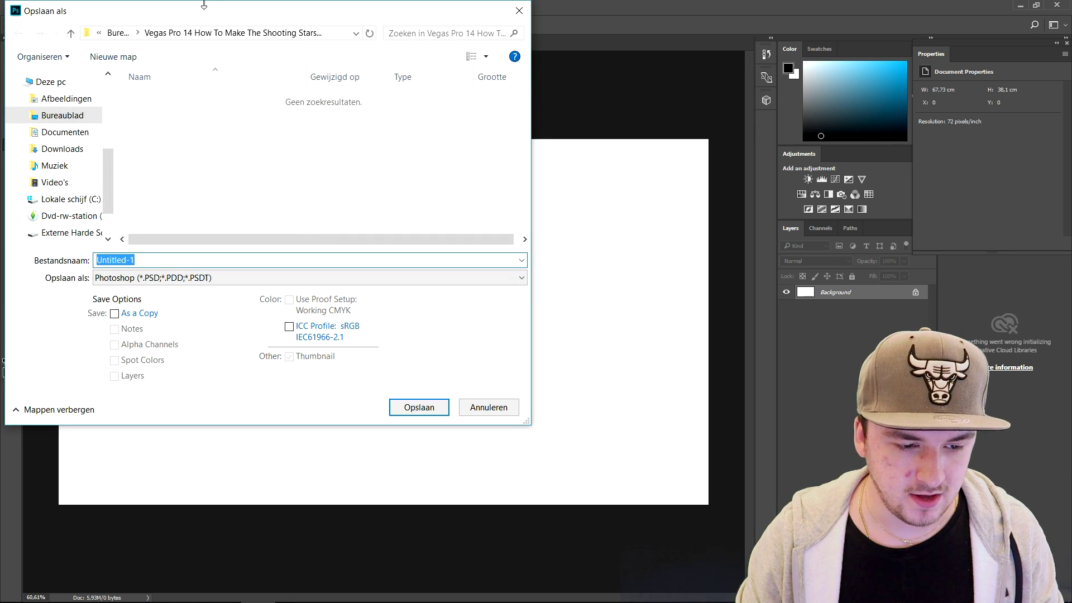
drag(206, 14, 476, 90)
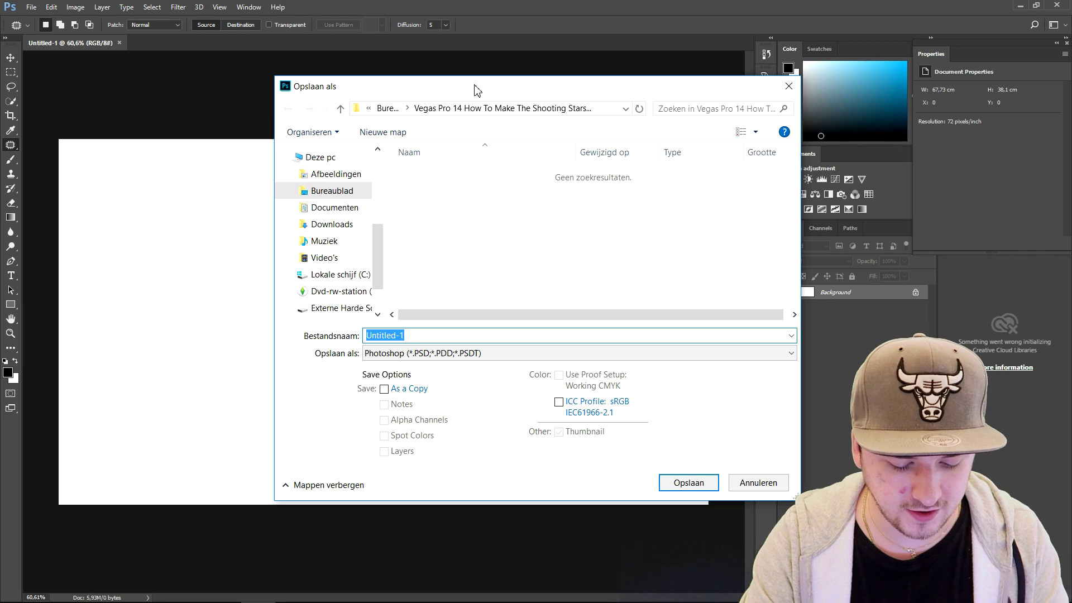
text(photo)
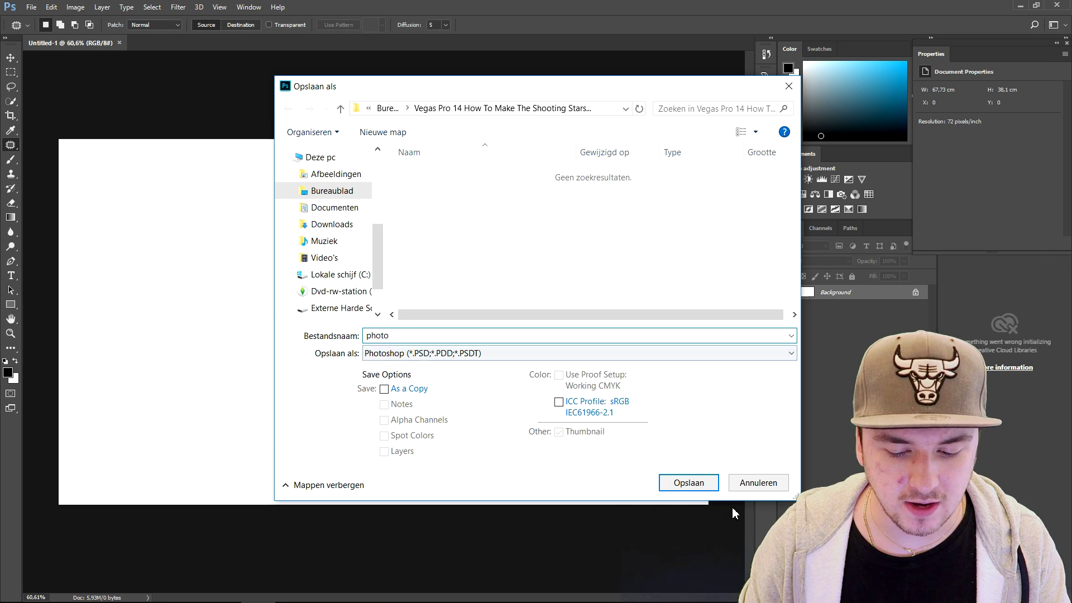
click(684, 481)
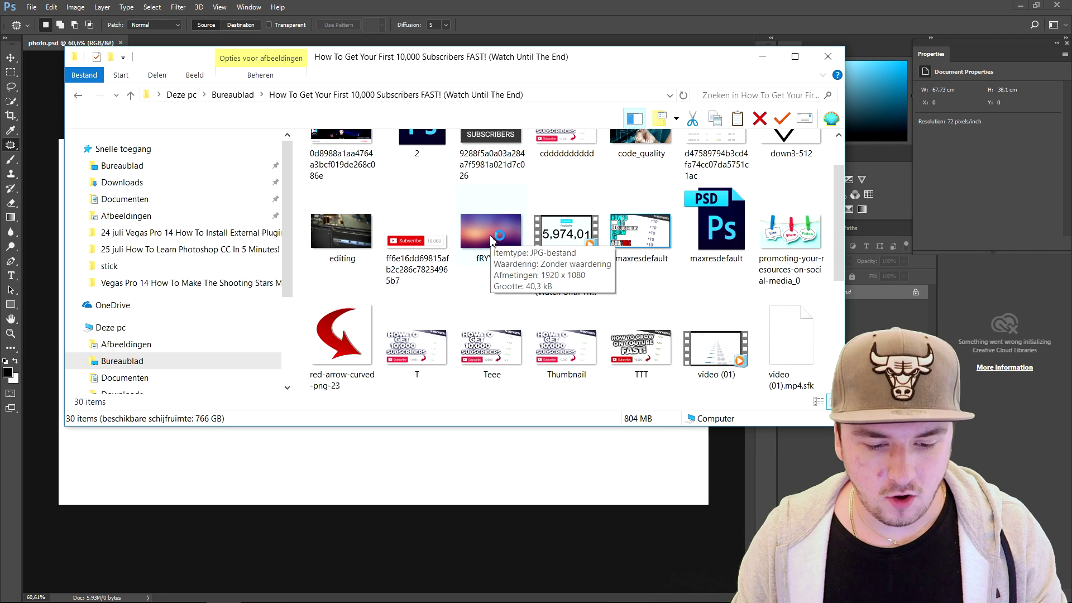
- Place fRYYDpF.jpg onto the canvas as a layer filling the document, then fit it on screen
drag(495, 232, 363, 286)
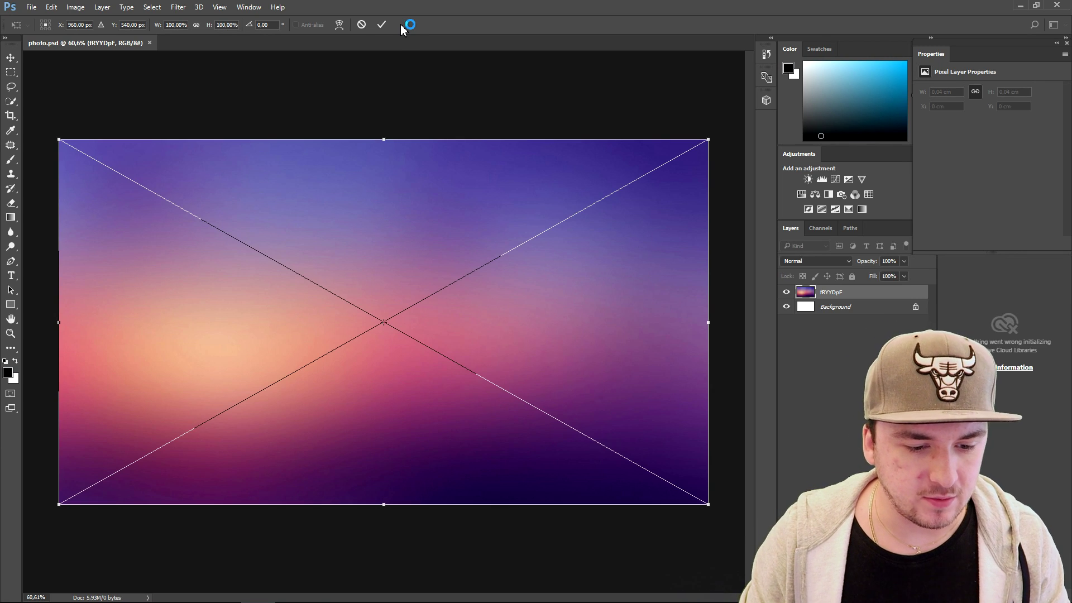
click(382, 25)
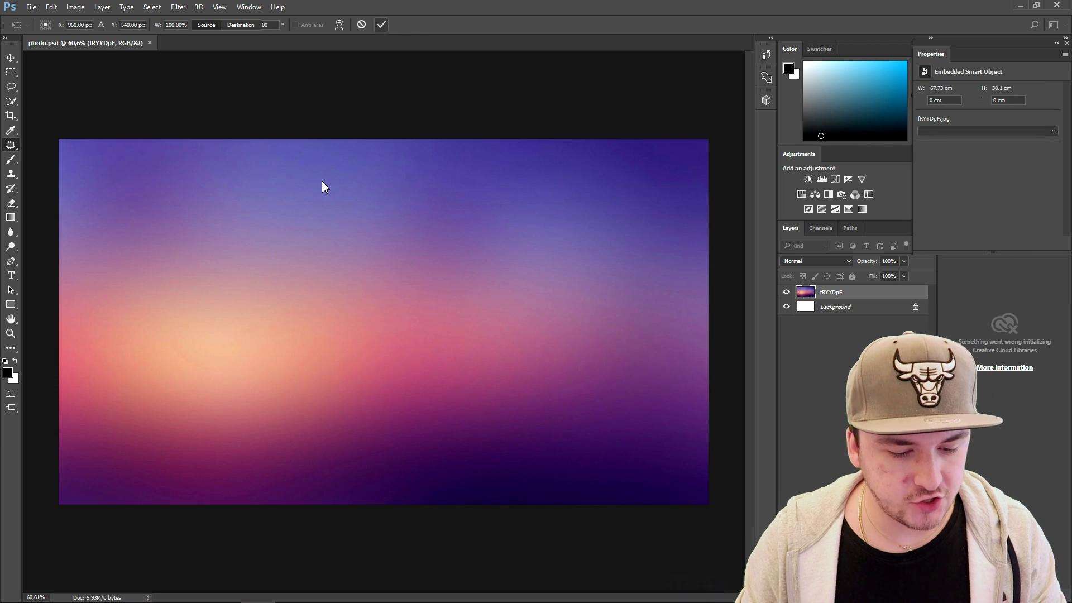
scroll(312, 187, down, 3)
scroll(309, 187, up, 2)
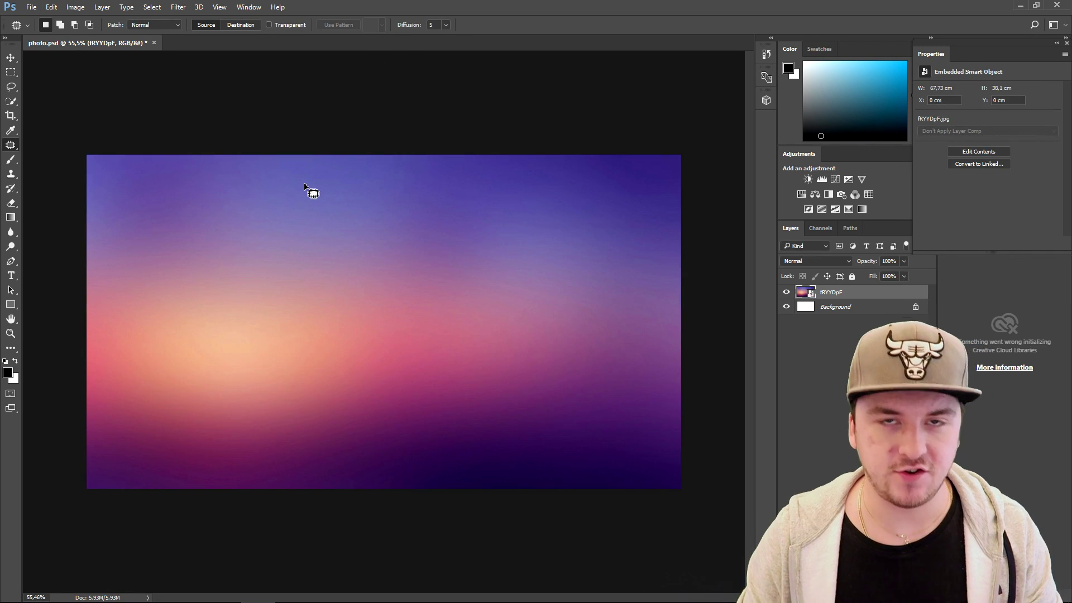
scroll(346, 189, up, 4)
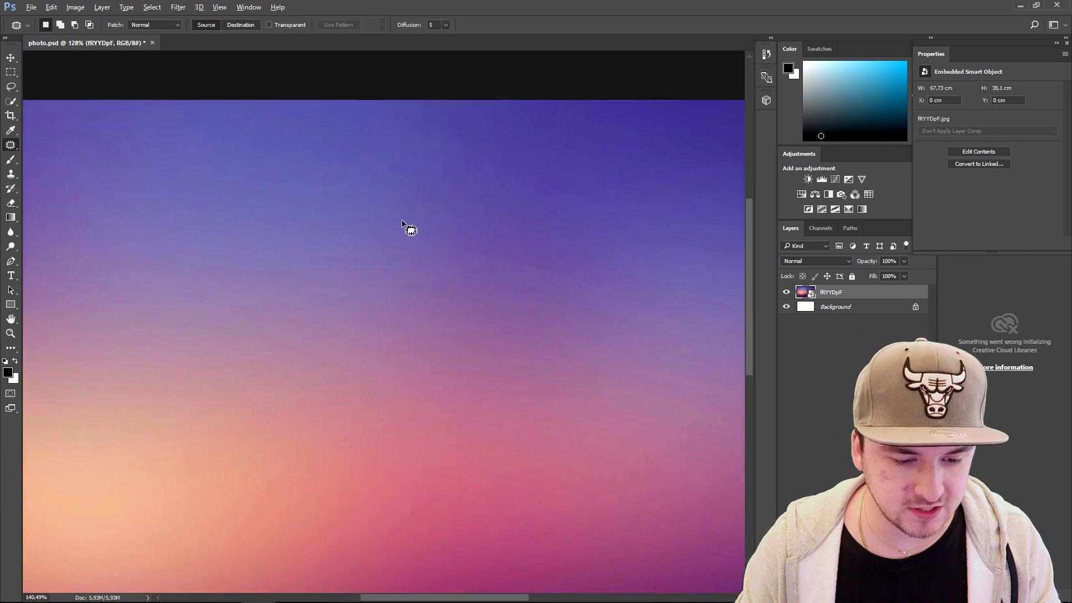
key(ctrl+0)
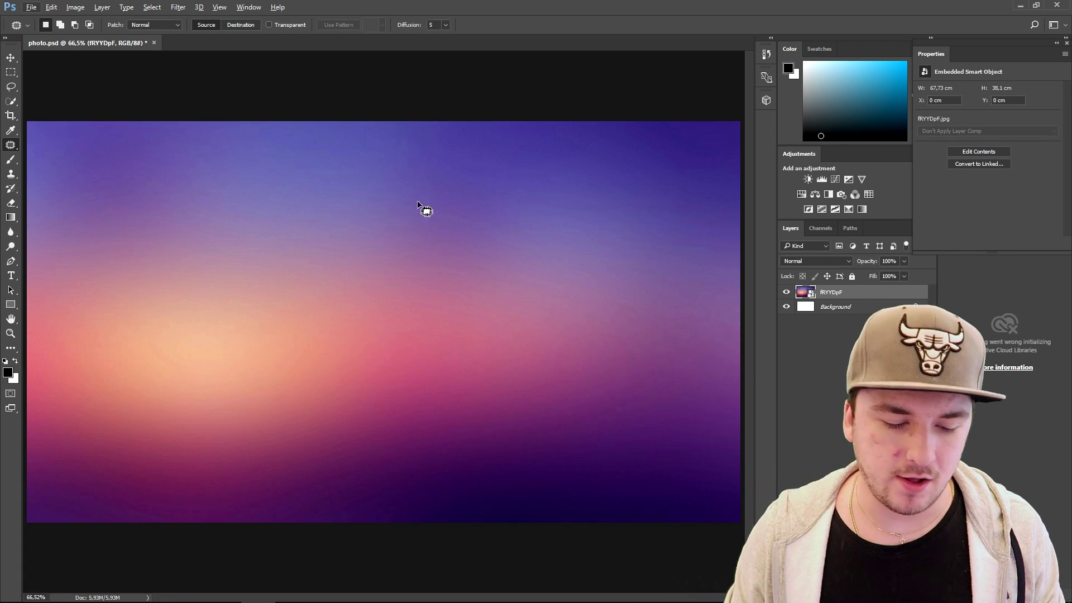
scroll(438, 208, down, 3)
scroll(444, 234, up, 3)
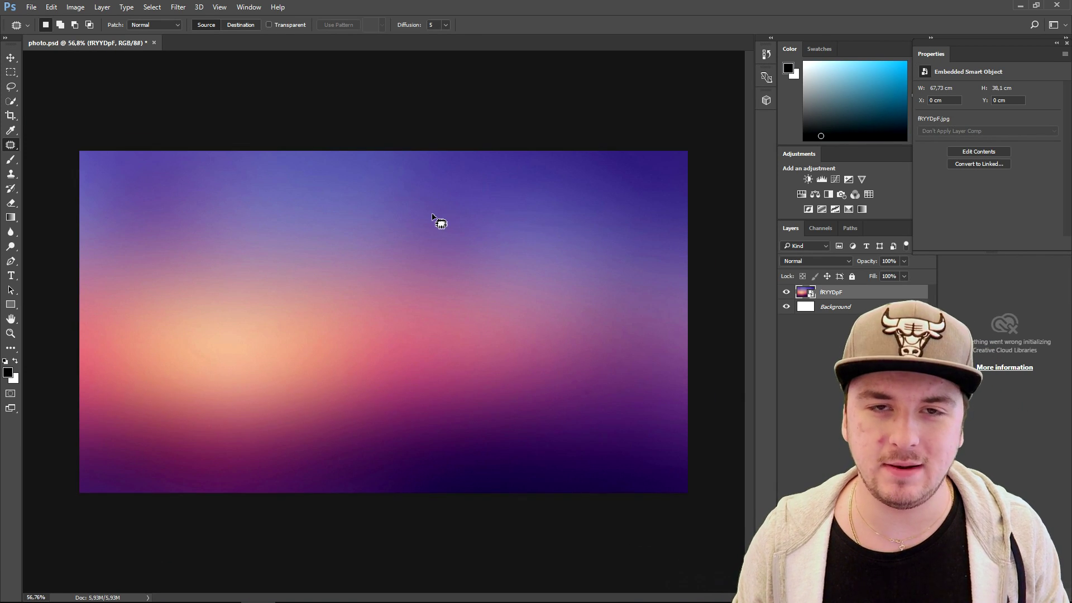
scroll(433, 211, down, 1)
scroll(433, 212, up, 2)
scroll(435, 213, down, 1)
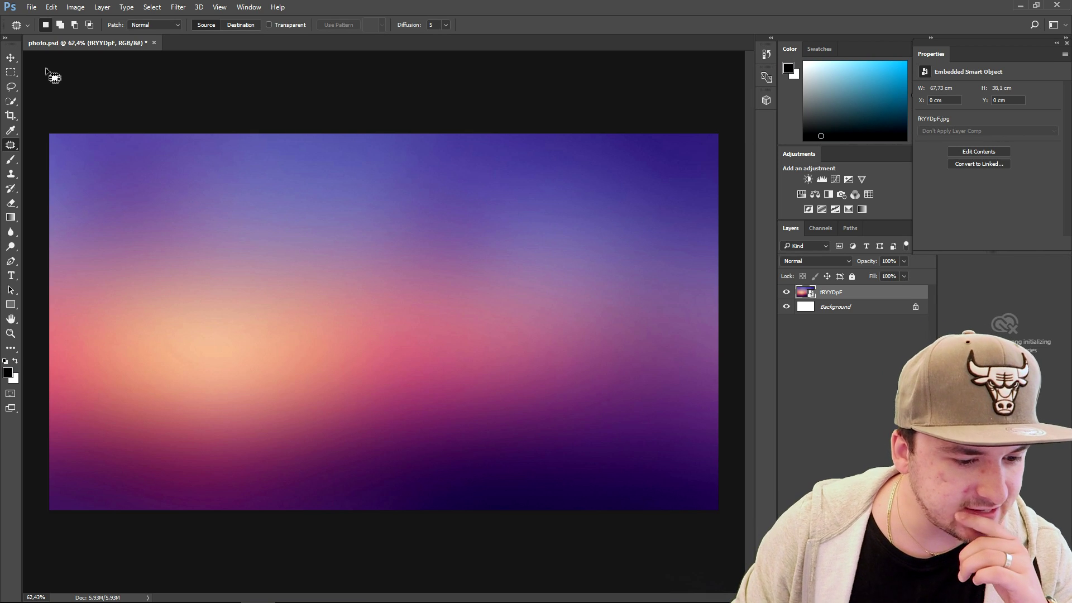
- With the Brush tool, rasterize the fRYYDpF smart object and undo a black test stroke
click(11, 160)
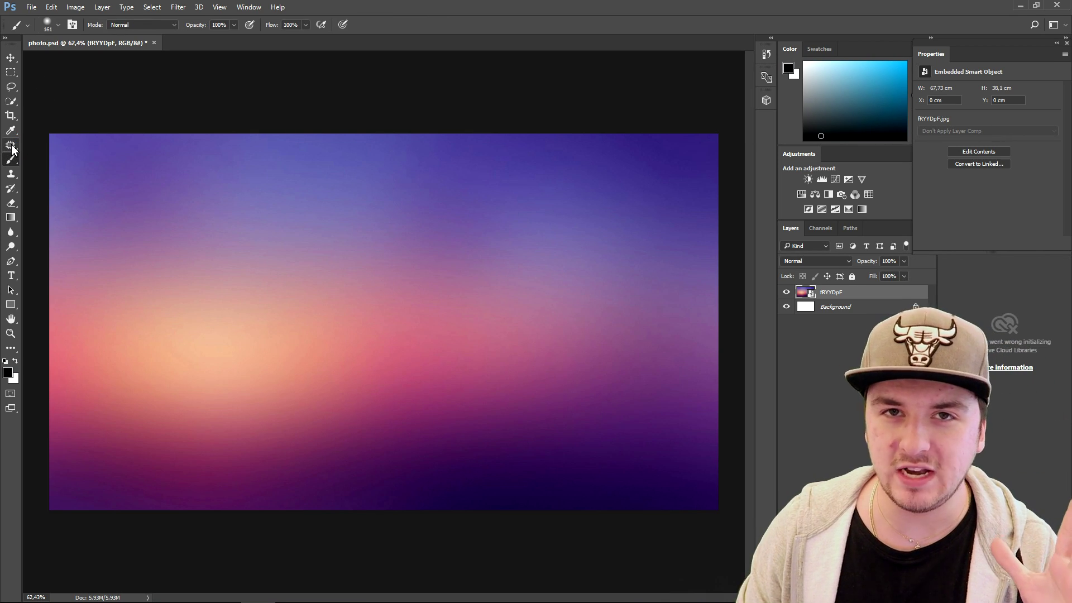
click(15, 159)
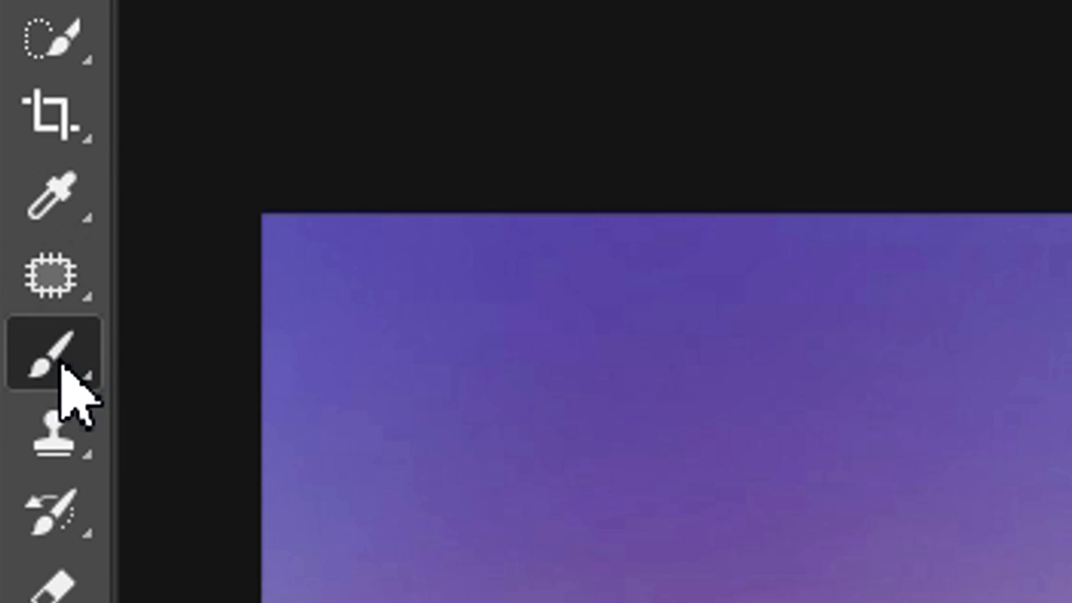
click(359, 205)
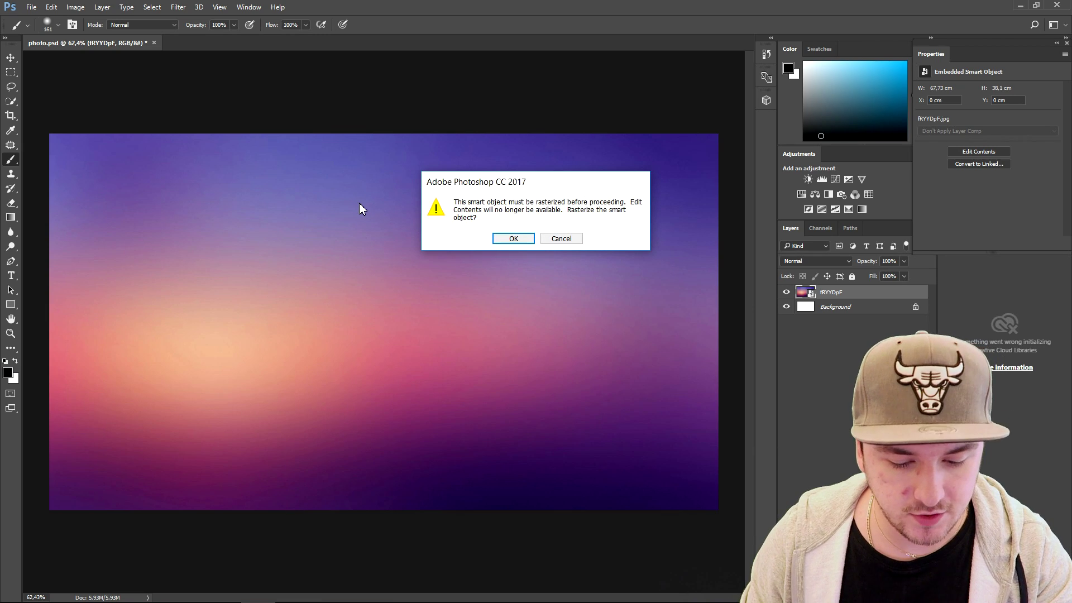
click(512, 238)
mouse_move(222, 218)
mouse_down()
mouse_move(352, 211)
mouse_move(237, 250)
mouse_move(416, 407)
mouse_move(393, 256)
mouse_up()
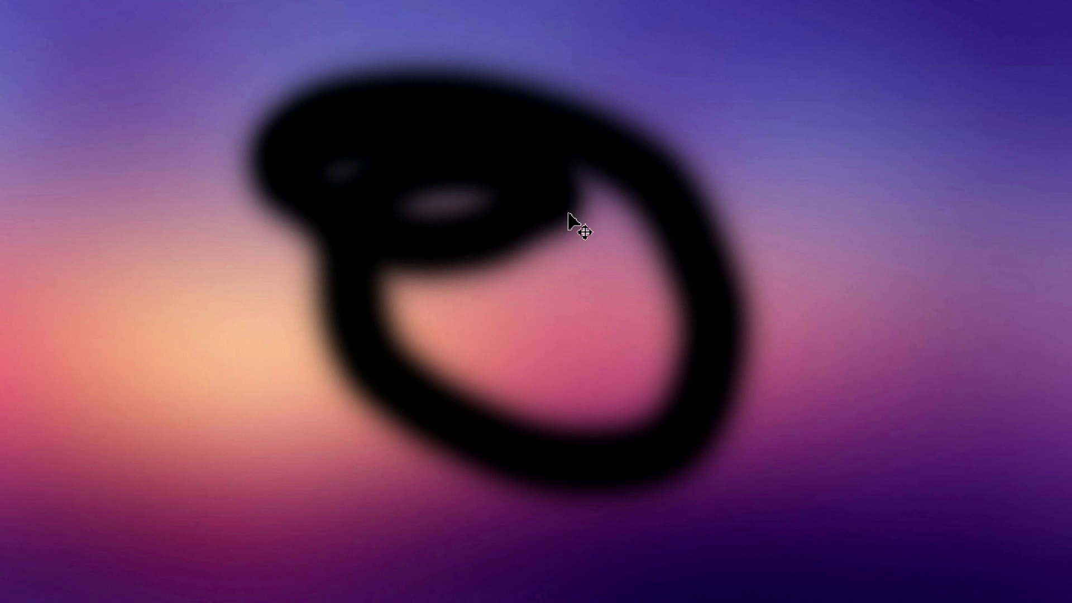
key(ctrl+z)
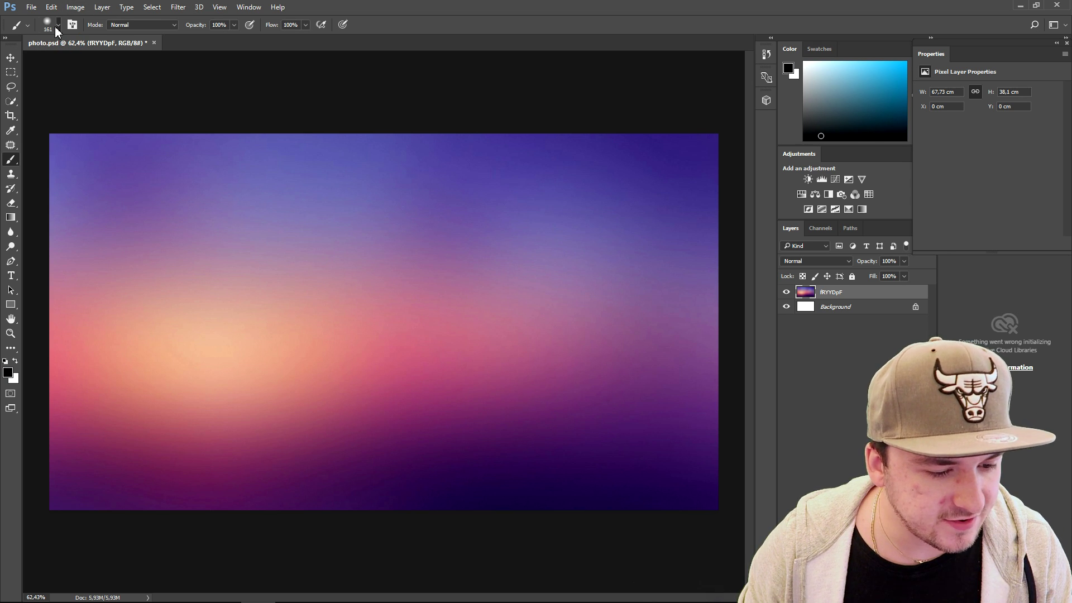
- Choose a hard round brush and cyan foreground colour, undoing the test strokes
click(57, 28)
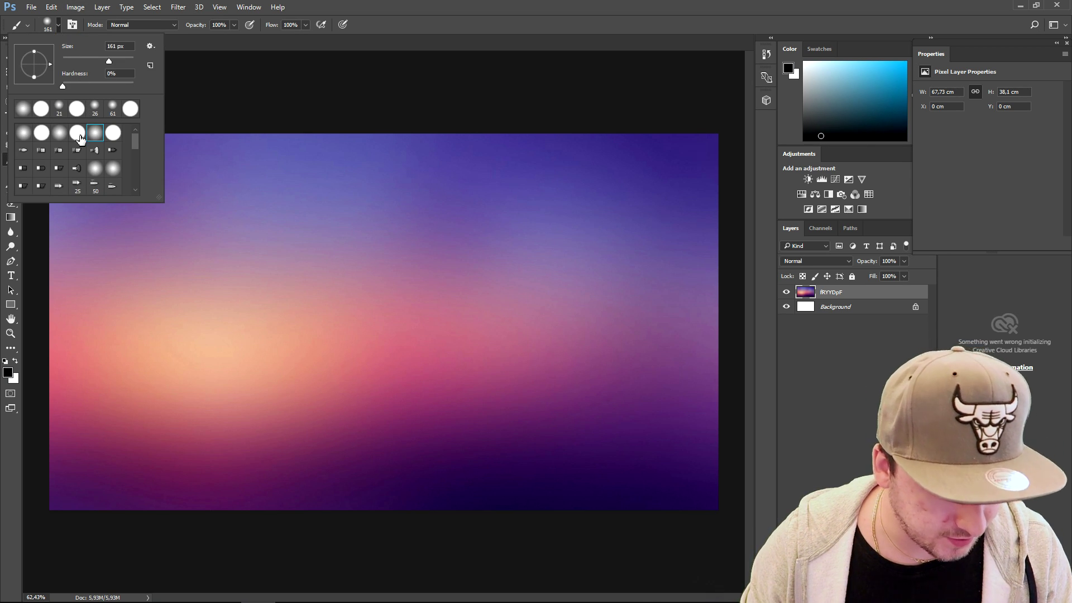
click(77, 133)
mouse_move(187, 246)
mouse_down()
mouse_move(310, 236)
mouse_move(427, 275)
mouse_move(494, 347)
mouse_move(381, 389)
mouse_move(294, 323)
mouse_move(312, 338)
mouse_up()
key(ctrl+z)
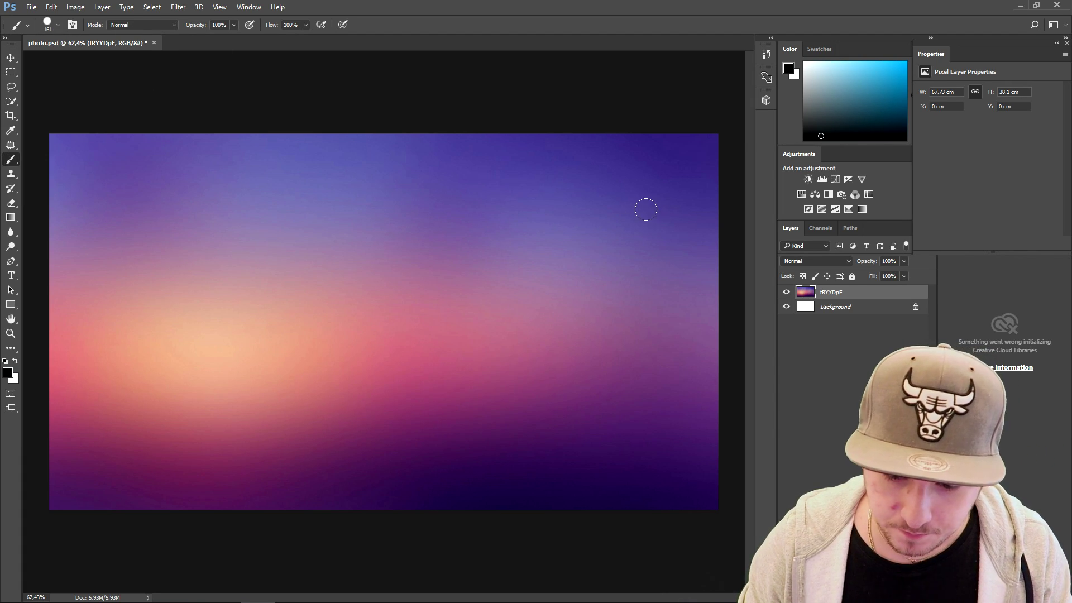
mouse_move(801, 142)
mouse_down()
mouse_move(847, 80)
mouse_move(902, 68)
mouse_up()
mouse_move(292, 235)
mouse_down()
mouse_move(283, 316)
mouse_move(424, 271)
mouse_up()
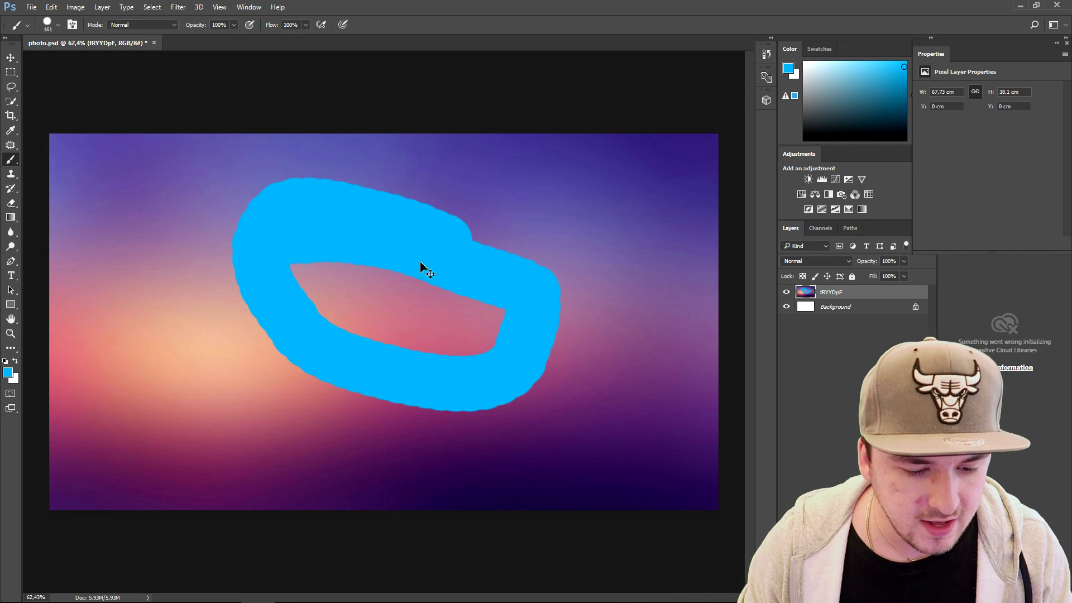
key(ctrl+z)
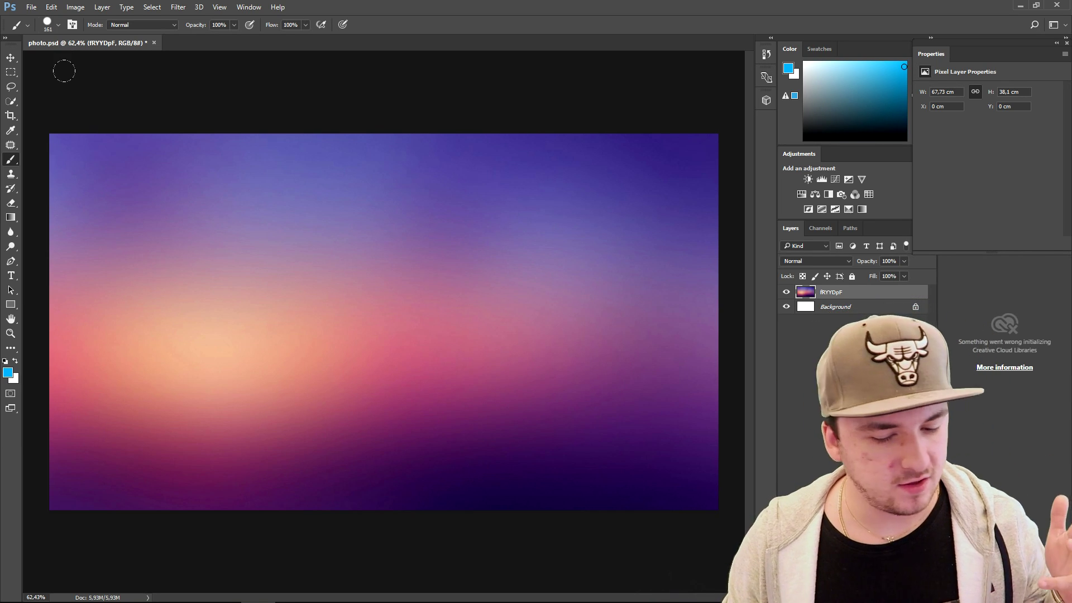
mouse_move(70, 137)
mouse_down()
mouse_move(636, 211)
mouse_move(167, 93)
mouse_move(111, 179)
mouse_move(592, 166)
mouse_move(100, 223)
mouse_move(546, 208)
mouse_move(80, 335)
mouse_move(1033, 363)
mouse_move(832, 182)
mouse_move(168, 522)
mouse_move(953, 574)
mouse_move(190, 585)
mouse_move(502, 484)
mouse_move(111, 547)
mouse_up()
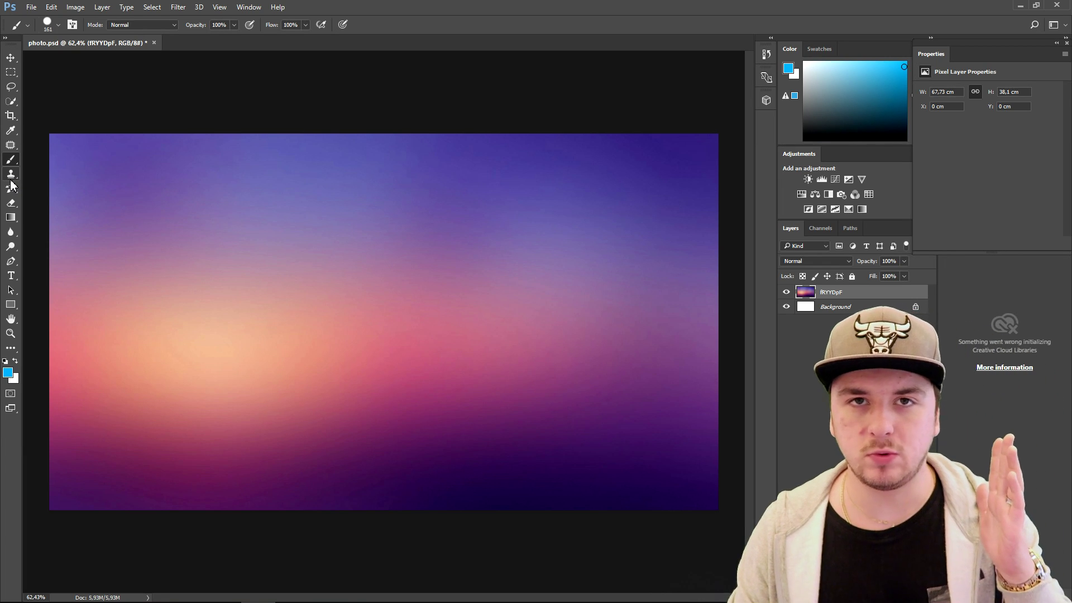
click(11, 178)
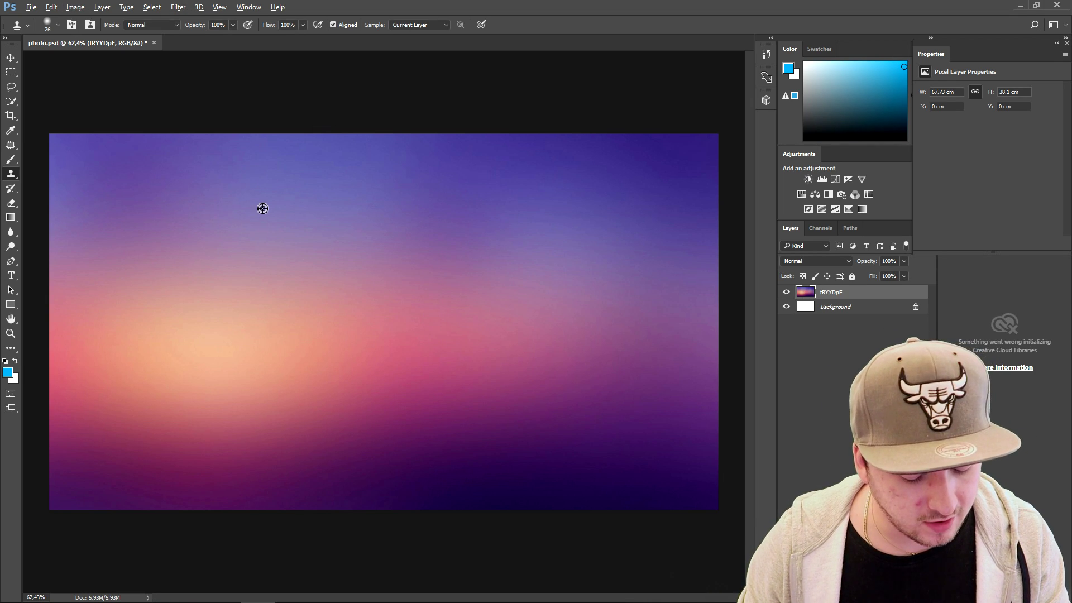
alt+click(256, 229)
mouse_move(480, 458)
mouse_down()
mouse_move(614, 422)
mouse_move(462, 467)
mouse_move(603, 377)
mouse_up()
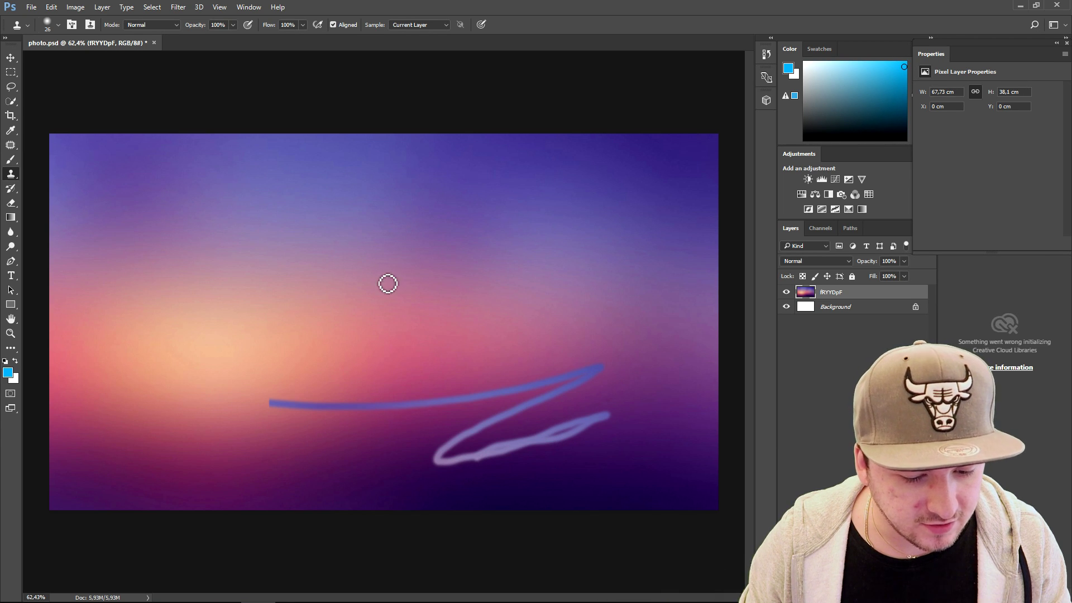
key(ctrl+z)
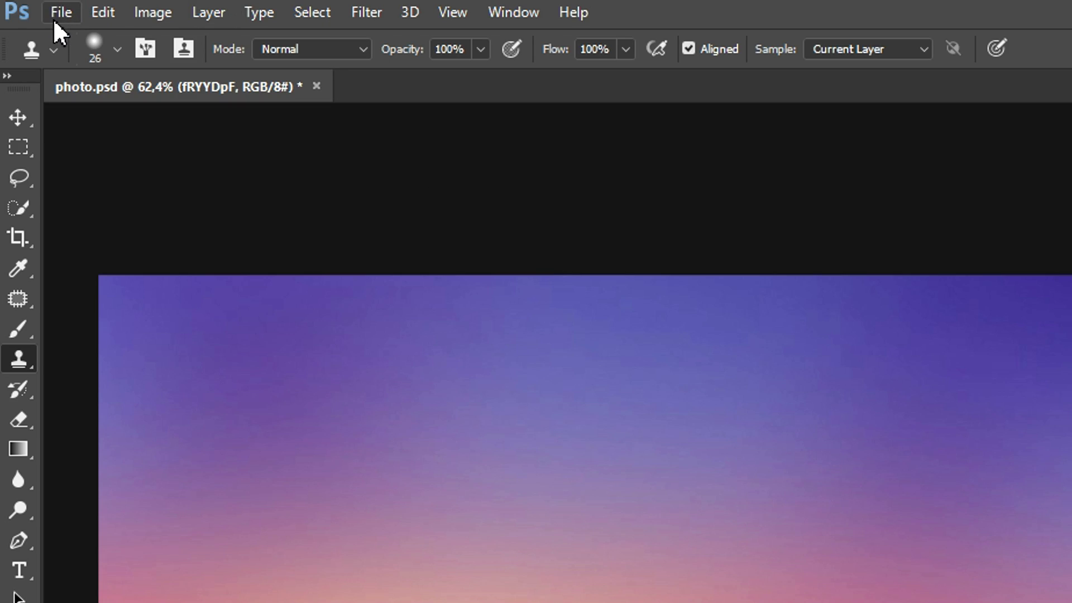
- Start saving the image as a JPEG named Photo
click(61, 12)
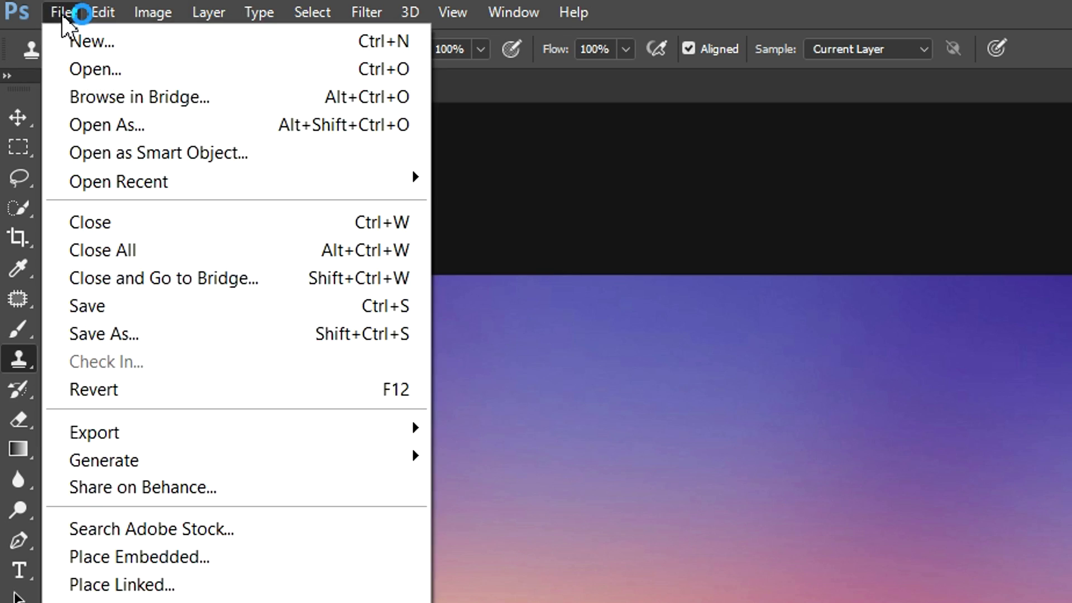
click(221, 338)
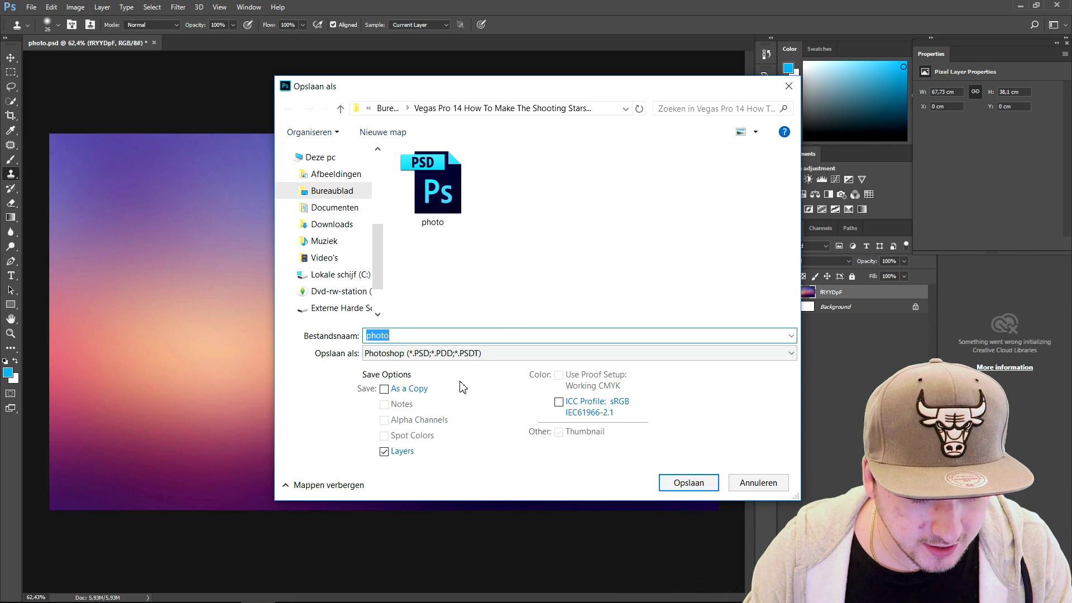
click(400, 357)
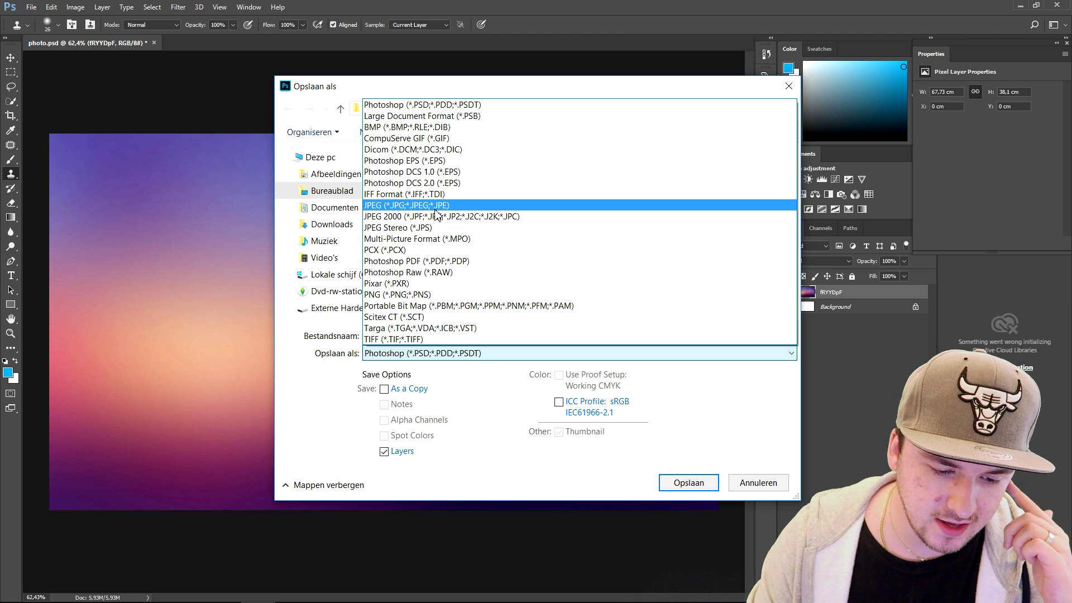
click(436, 207)
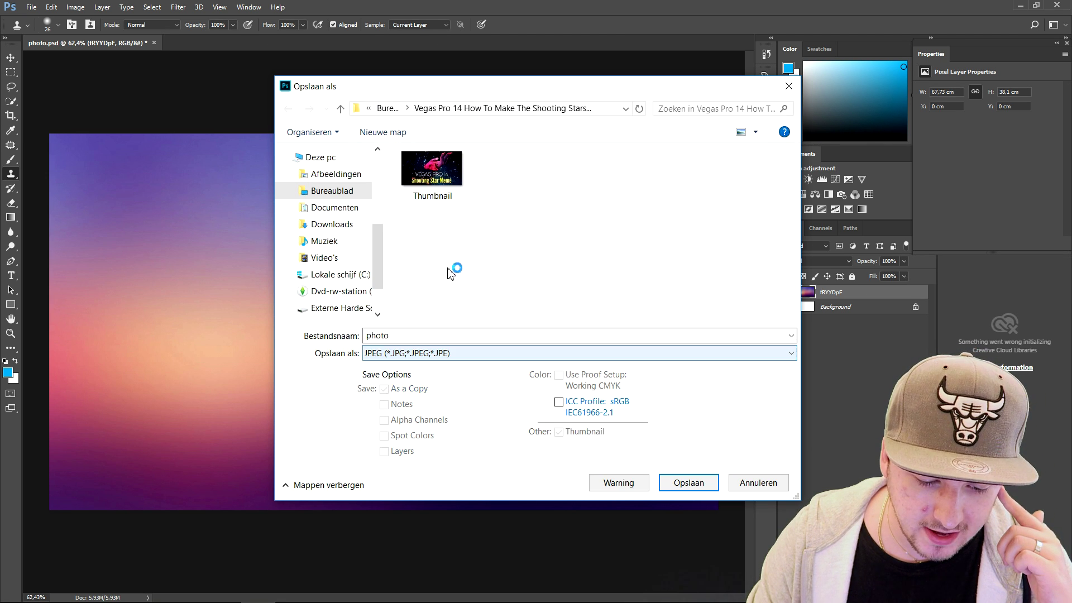
double_click(441, 335)
text(Phoy)
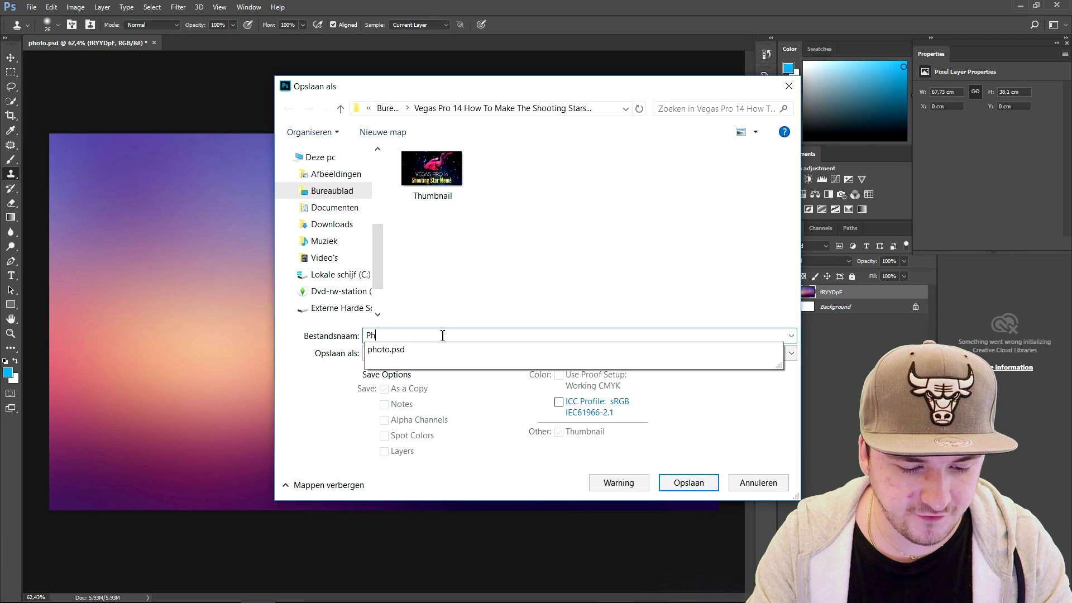
key(BackSpace)
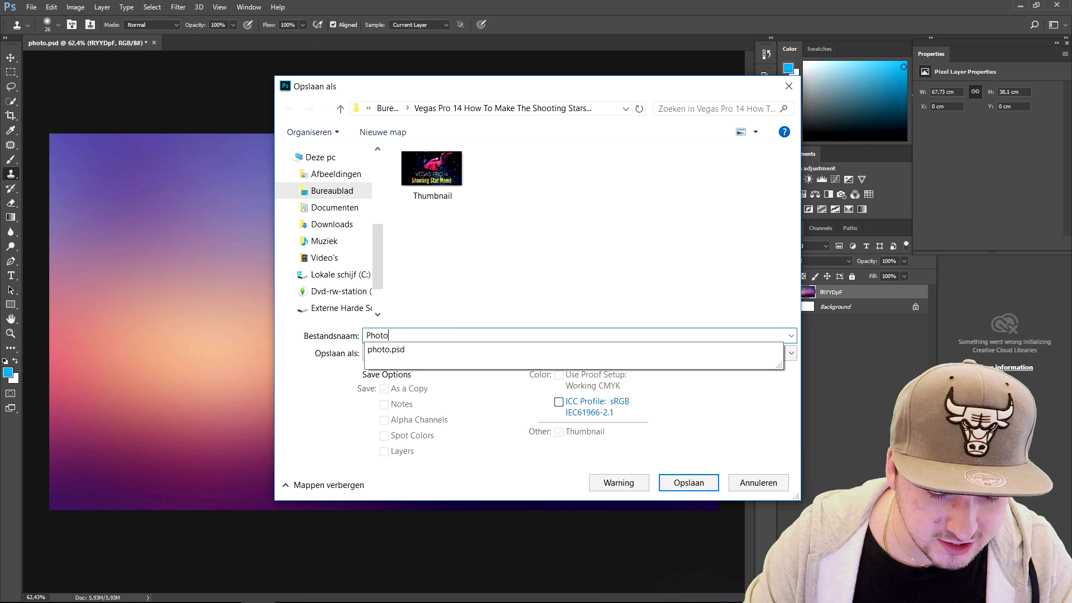
- Save Photo to Documenten at JPEG quality 12, then cancel re-saving photo.psd
click(335, 209)
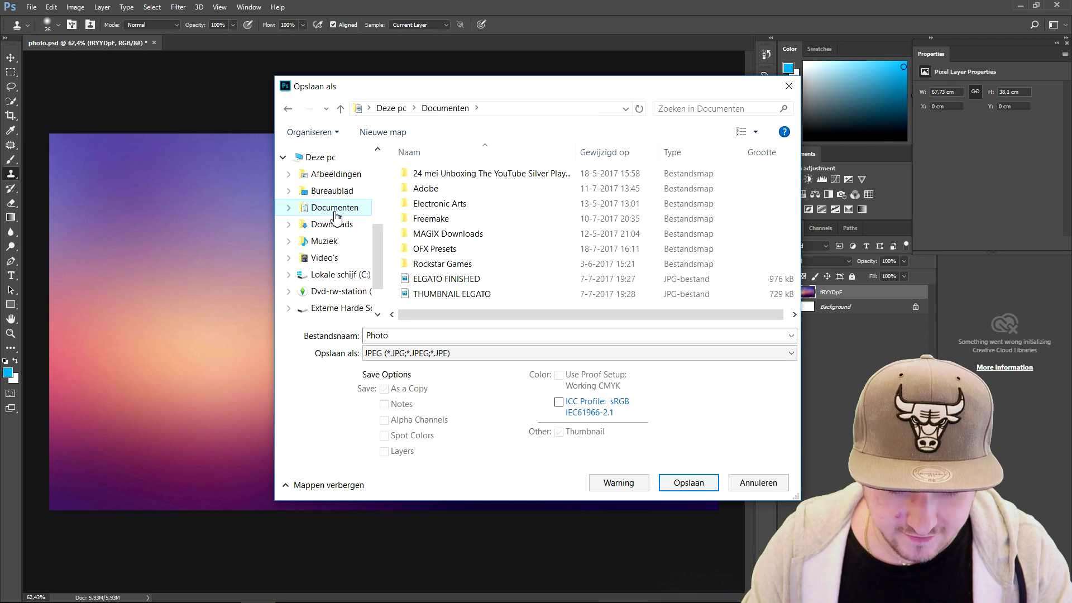
double_click(406, 335)
key(Return)
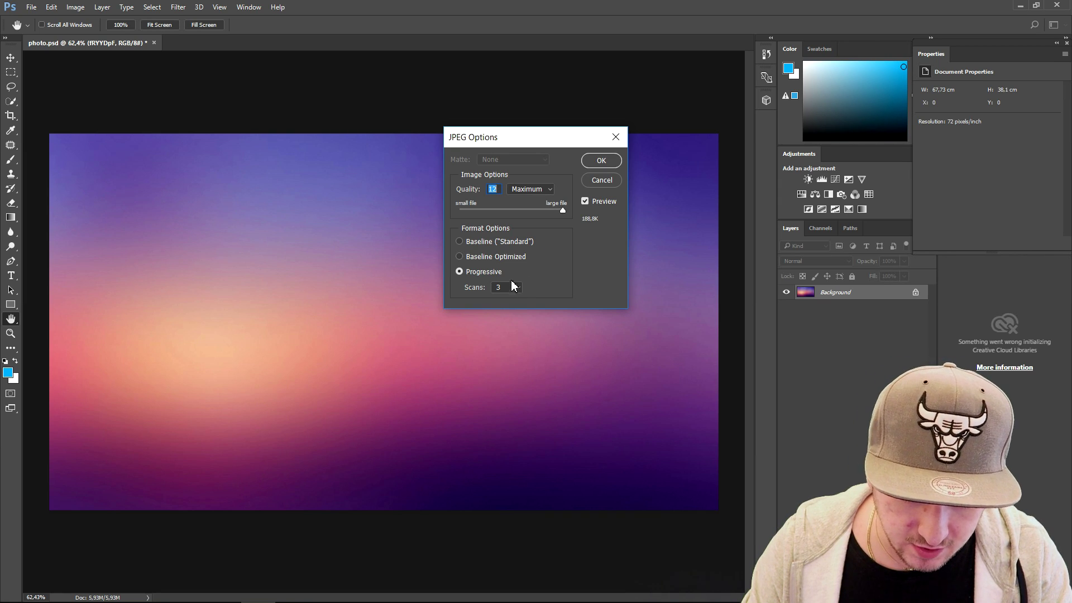
click(484, 273)
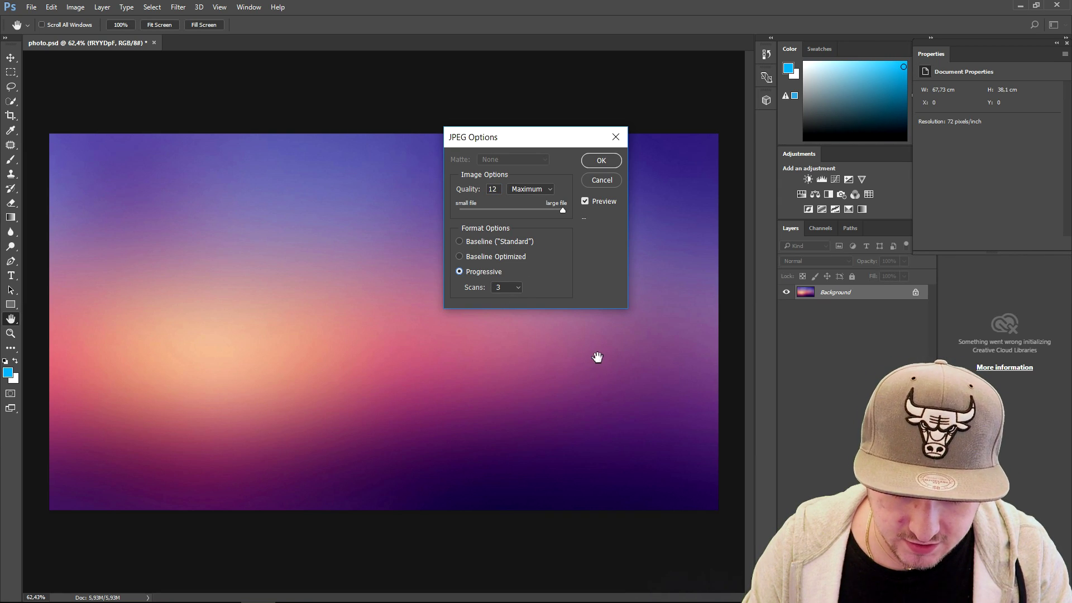
click(600, 160)
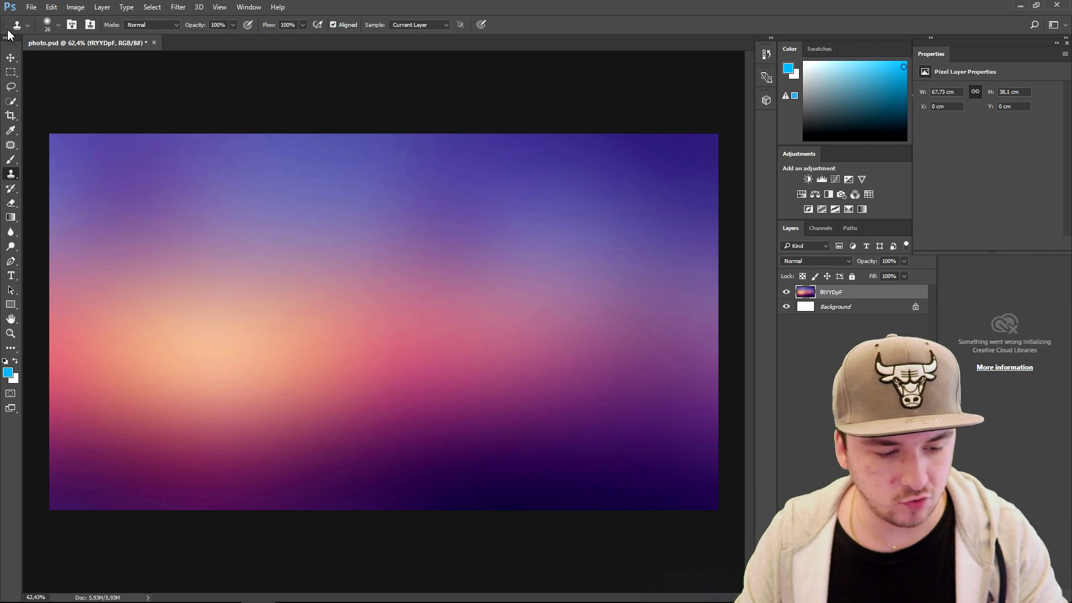
key(ctrl+s)
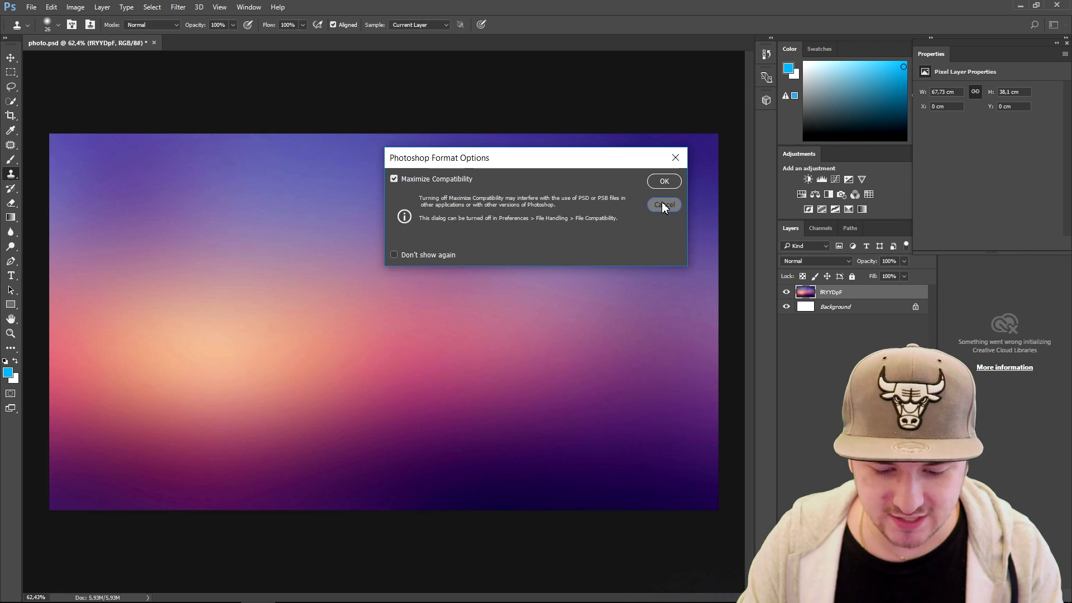
click(664, 205)
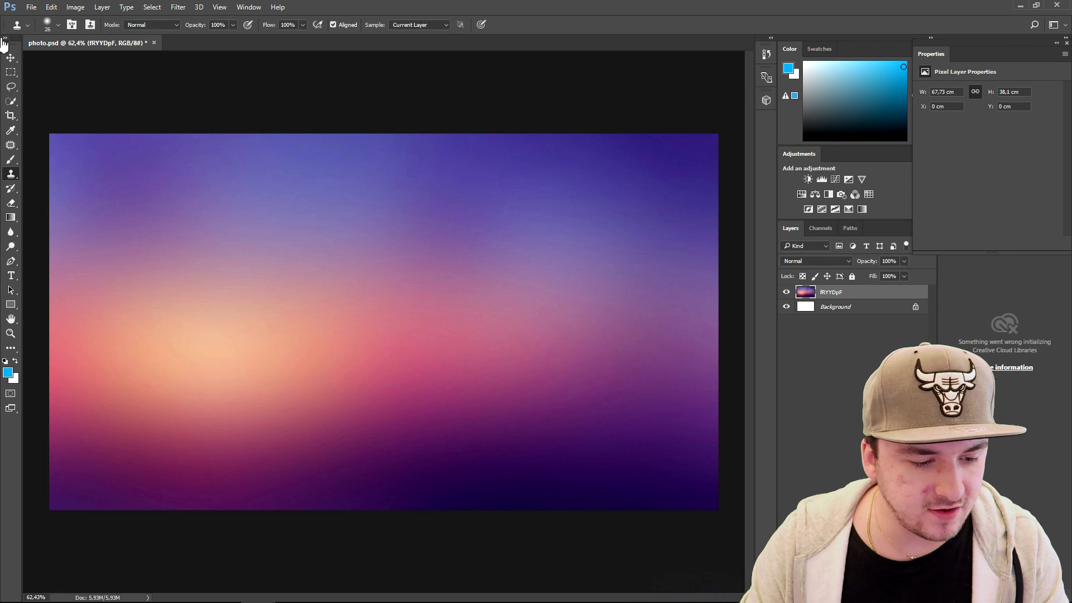
- Paint thick cyan strokes: an upper-left bar, a J, an n shape and an H
click(10, 160)
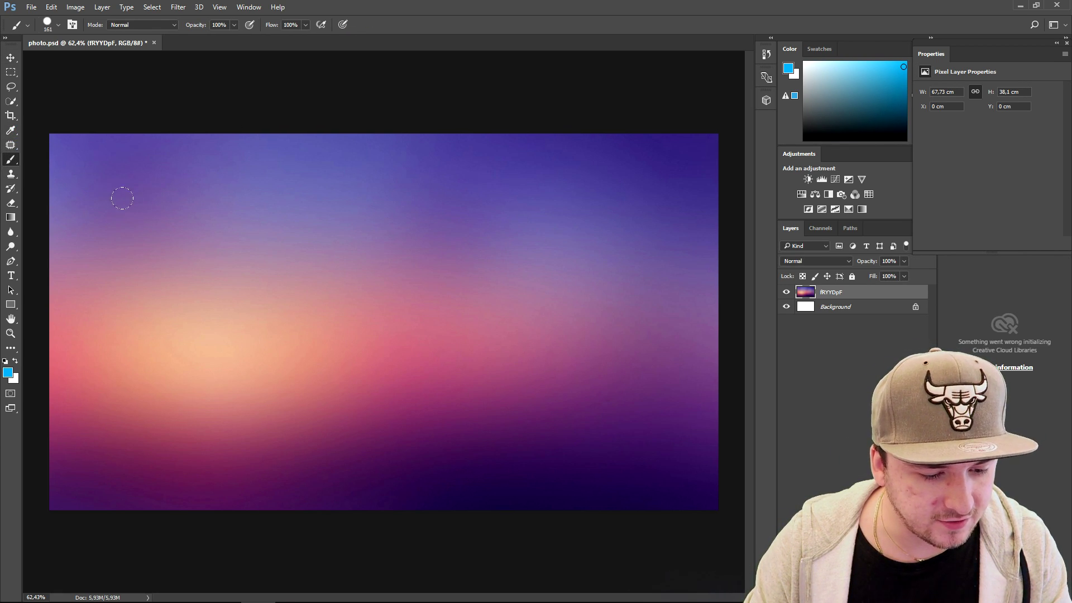
mouse_move(144, 199)
mouse_down()
mouse_move(324, 222)
mouse_move(237, 233)
mouse_up()
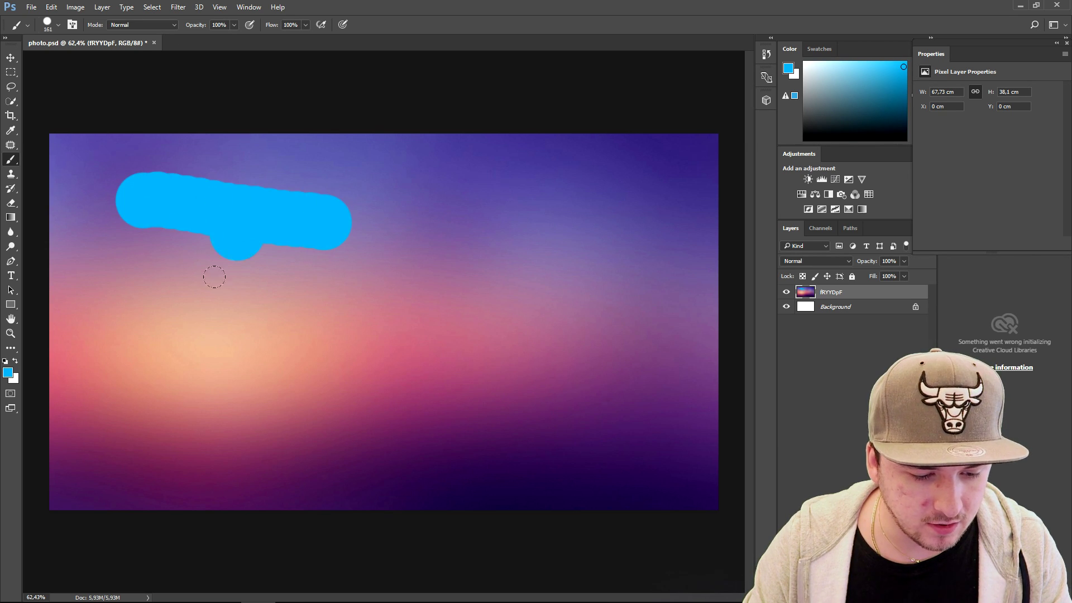
drag(214, 277, 137, 318)
mouse_move(387, 270)
mouse_down()
mouse_move(391, 372)
mouse_move(434, 341)
mouse_up()
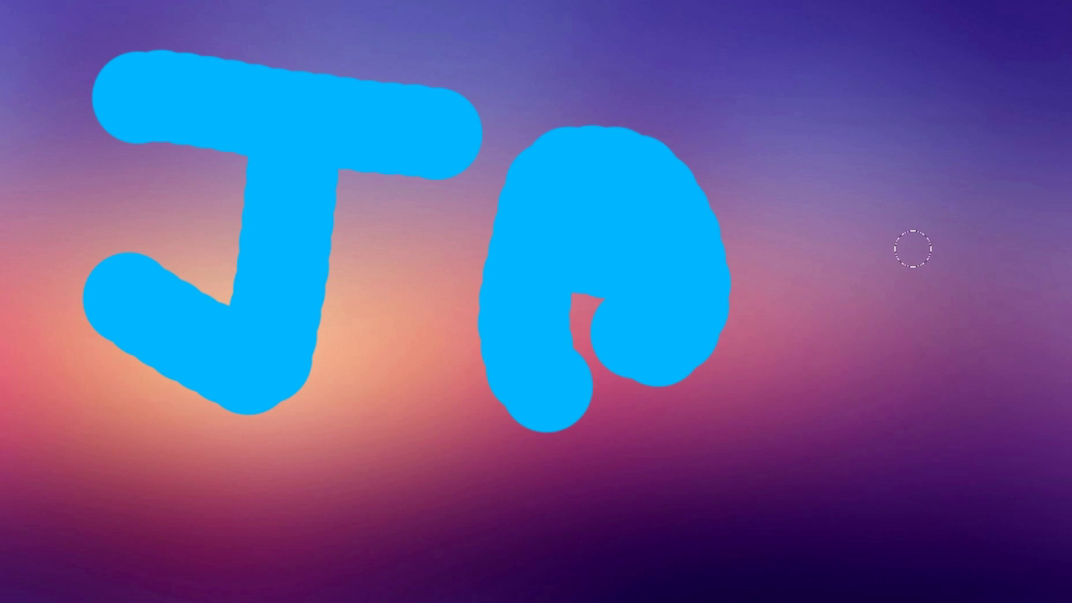
drag(825, 122, 827, 355)
drag(827, 221, 916, 237)
mouse_move(989, 103)
mouse_down()
mouse_move(974, 190)
mouse_move(979, 349)
mouse_up()
- Undo the H's right stroke, its crossbar and its left vertical stroke
key(ctrl+z)
key(ctrl+y)
key(ctrl+z)
key(ctrl+y)
key(ctrl+z)
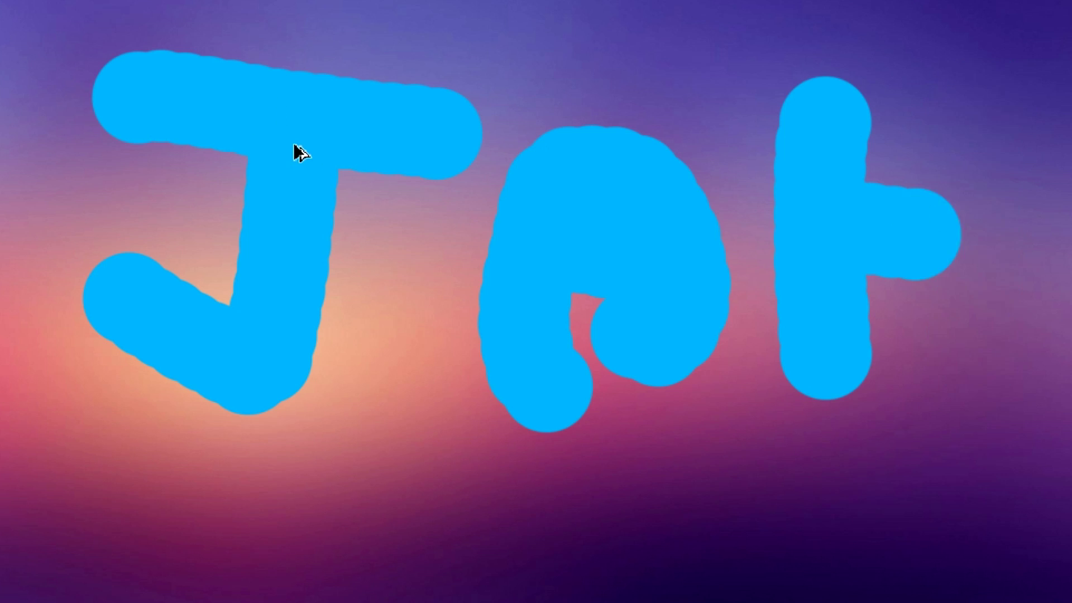
key(ctrl+z)
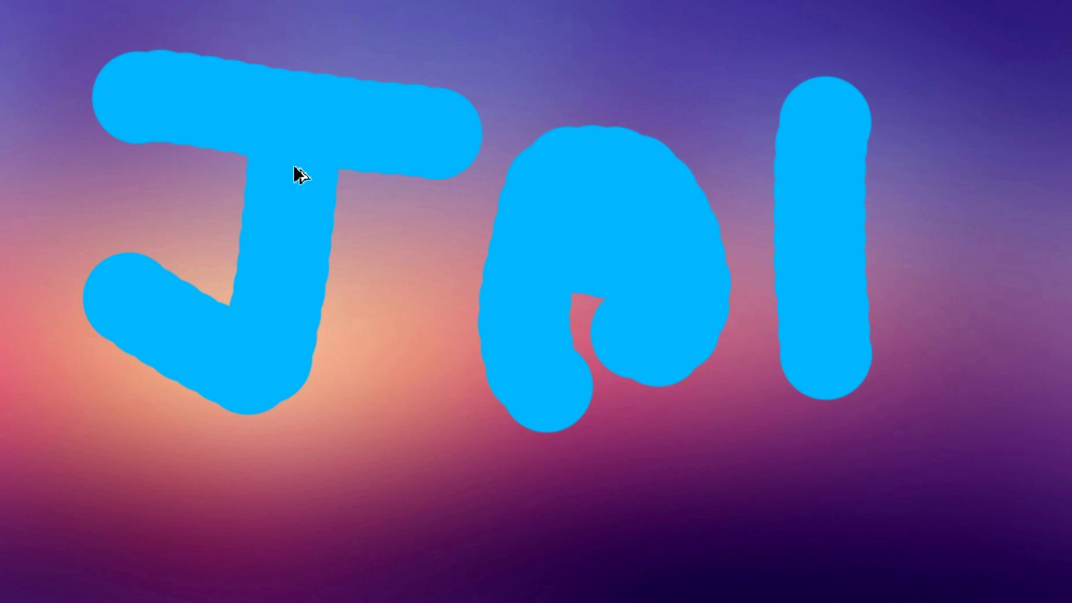
key(ctrl+z)
key(ctrl+z)
key(ctrl+z)
key(ctrl+z)
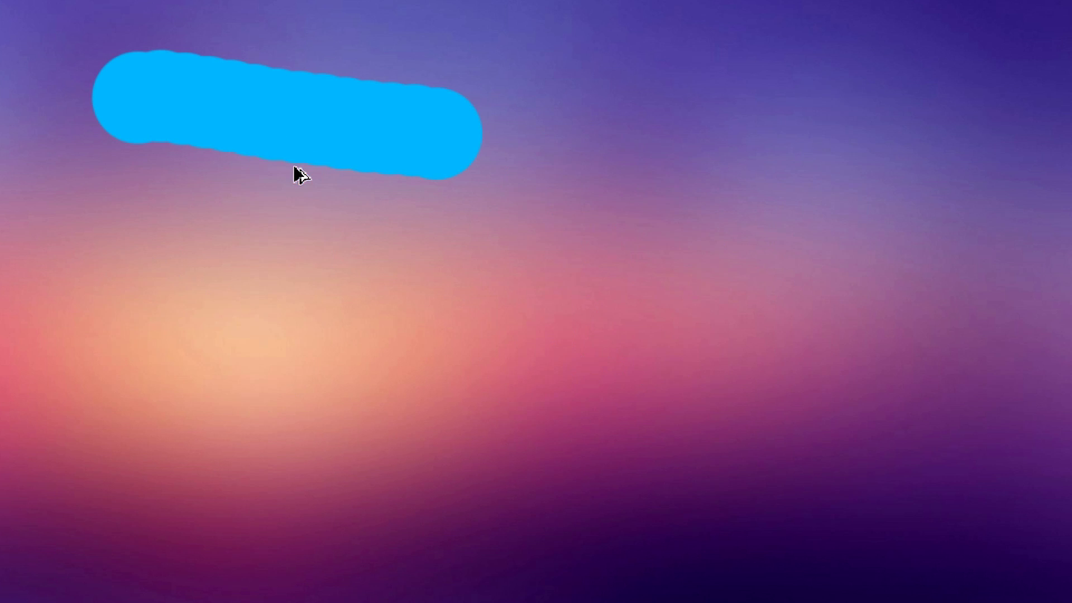